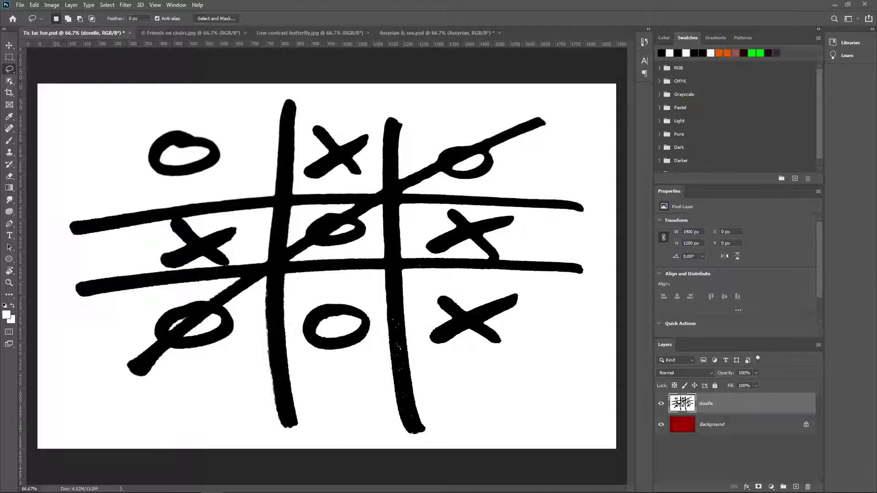
Step: Try the Multiply blend mode on the doodle layer in Tic tac toe.psd and return it to Normal
click(660, 403)
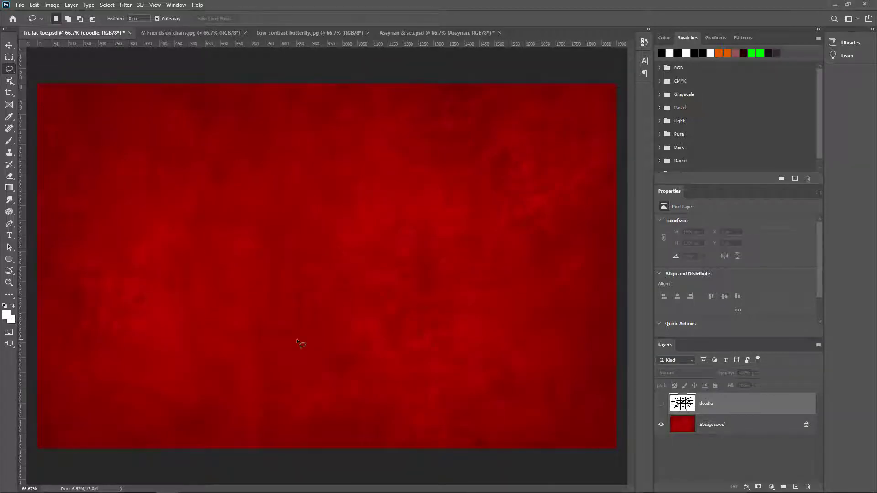
click(661, 405)
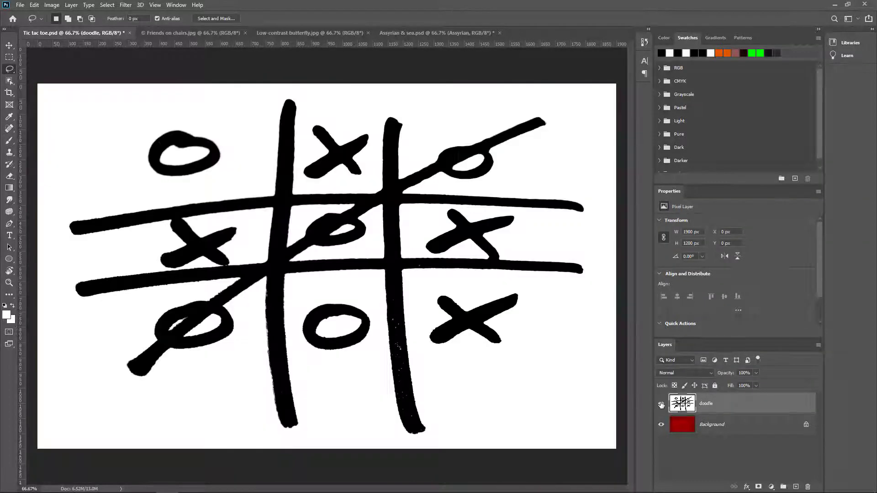
click(690, 374)
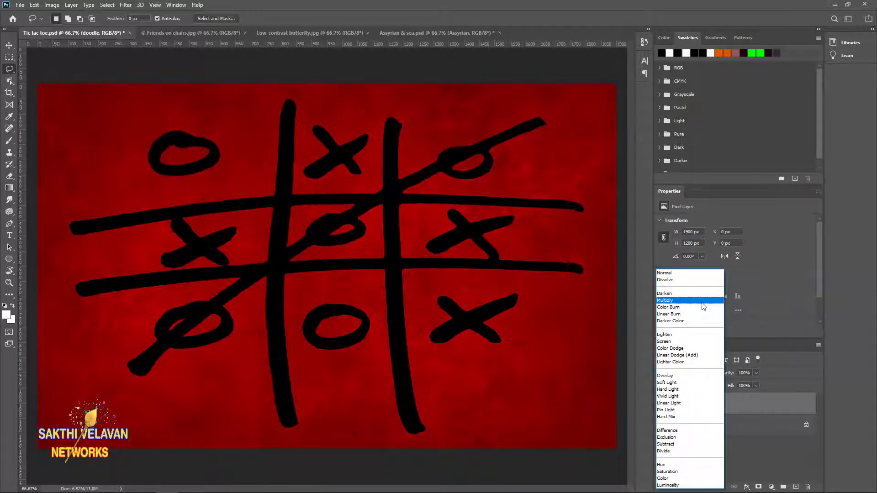
click(702, 303)
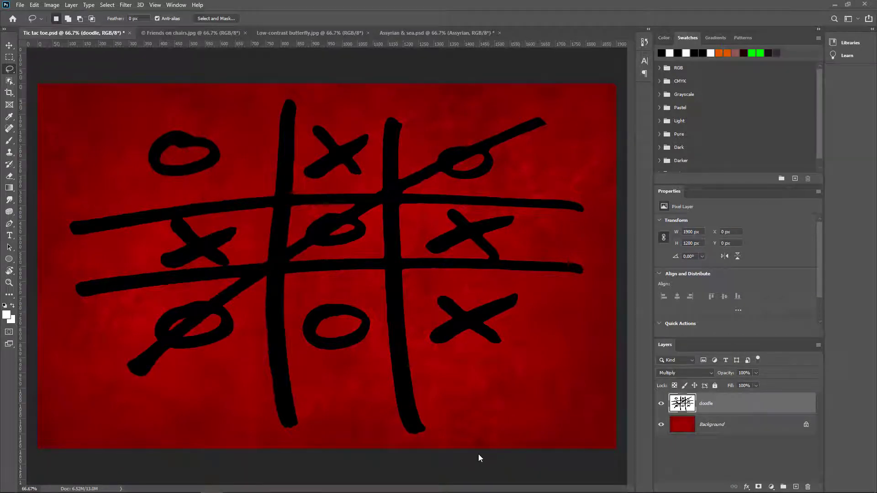
click(681, 374)
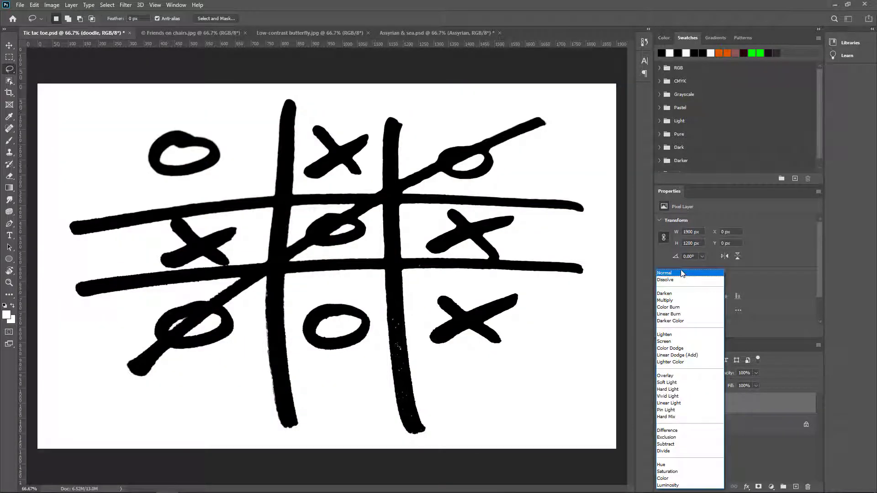
click(683, 273)
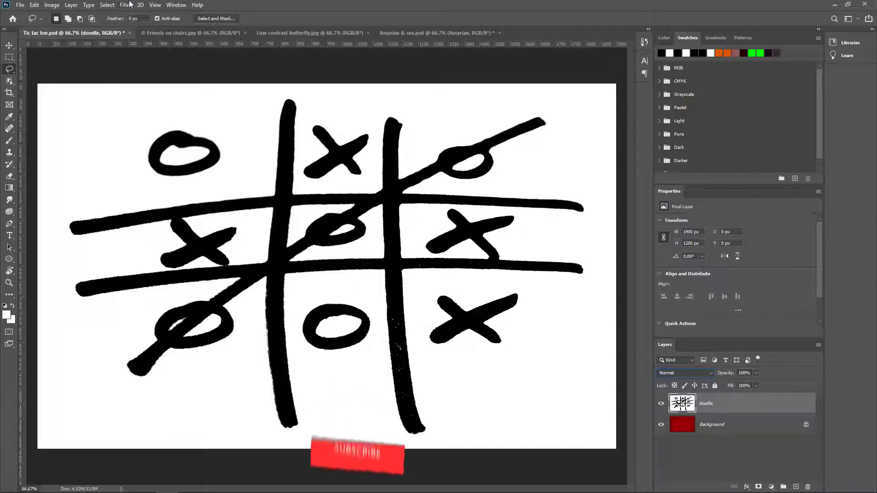
Step: Invert the doodle layer's colors and set its blend mode to Screen
click(49, 5)
mouse_move(53, 30)
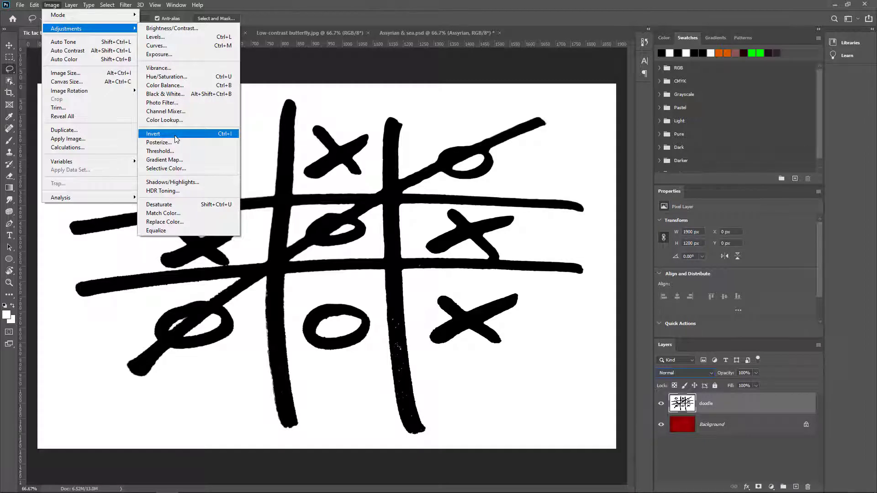
click(176, 135)
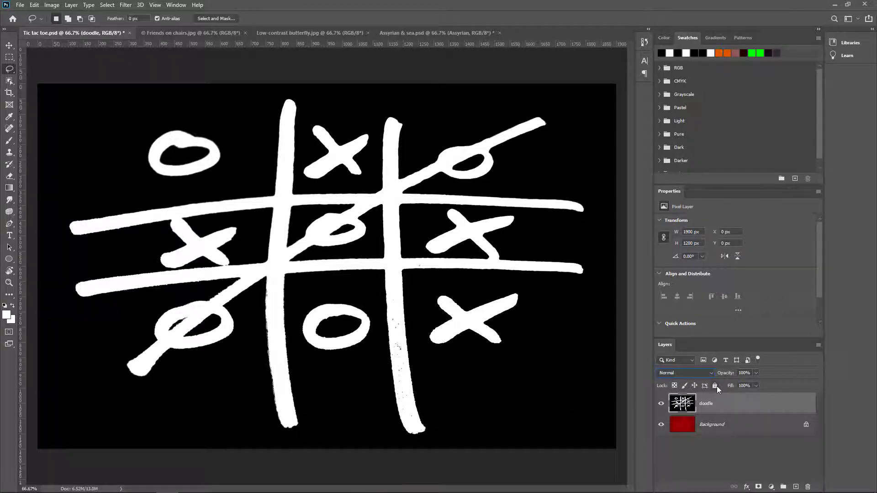
click(695, 373)
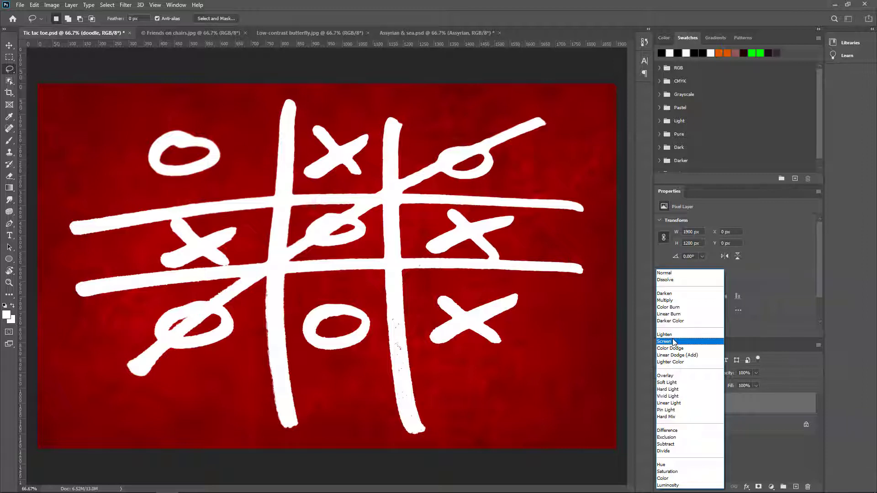
click(673, 341)
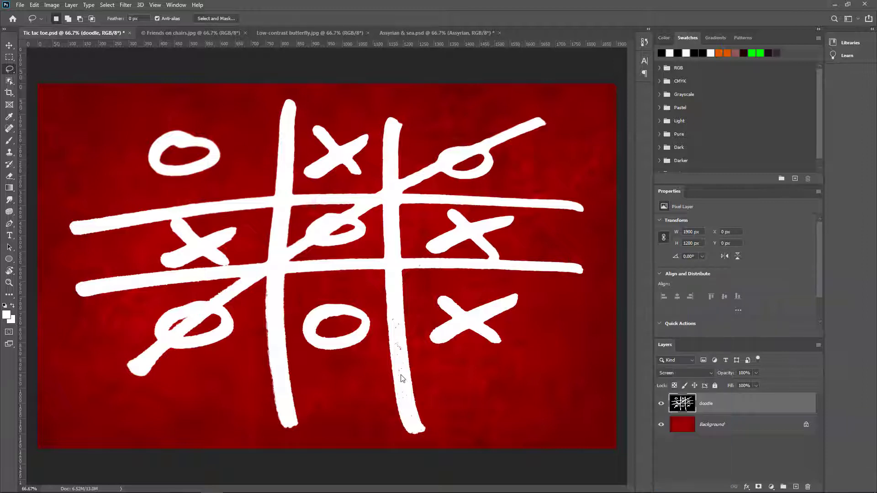
Step: Add a Brightness/Contrast adjustment layer above the photo in Friends on chairs.jpg
click(166, 35)
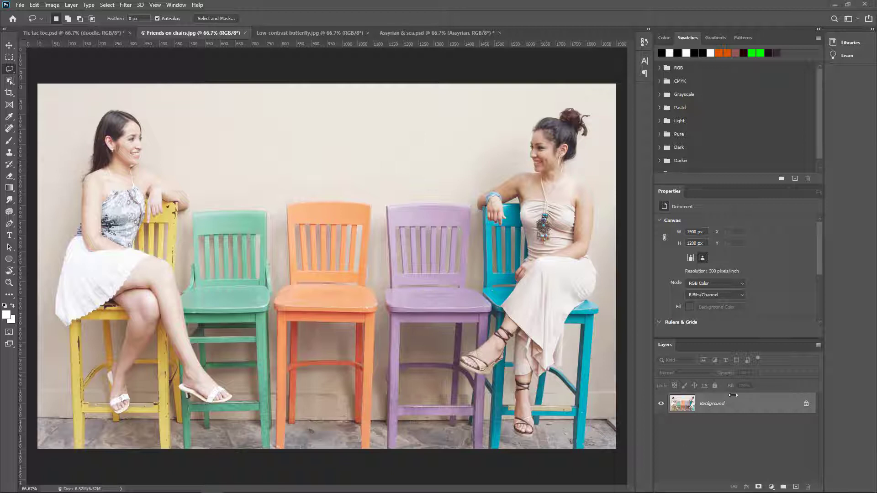
double_click(678, 192)
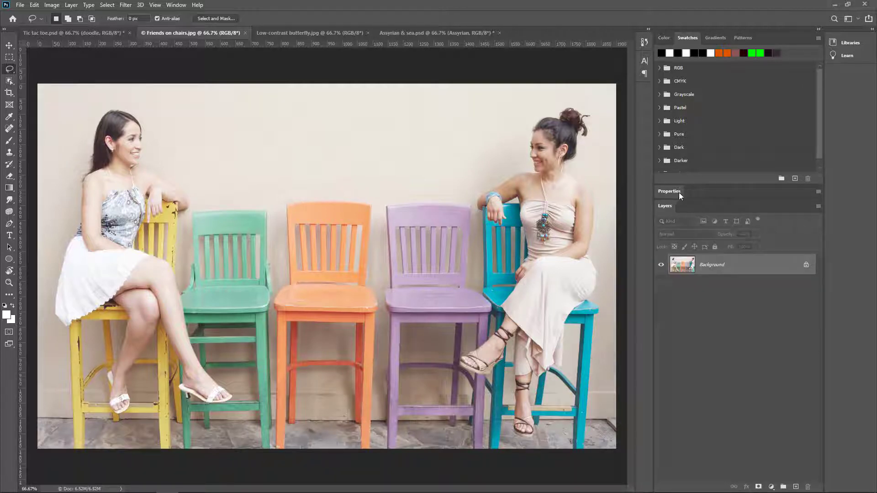
click(786, 334)
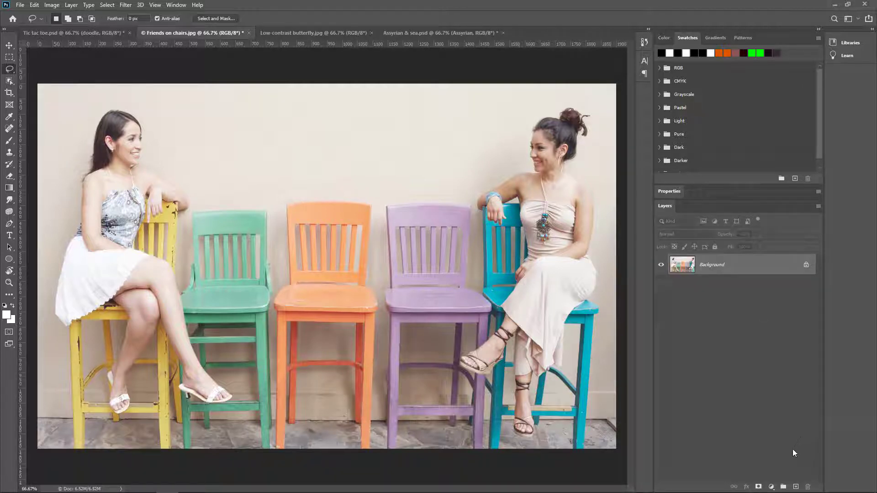
click(771, 486)
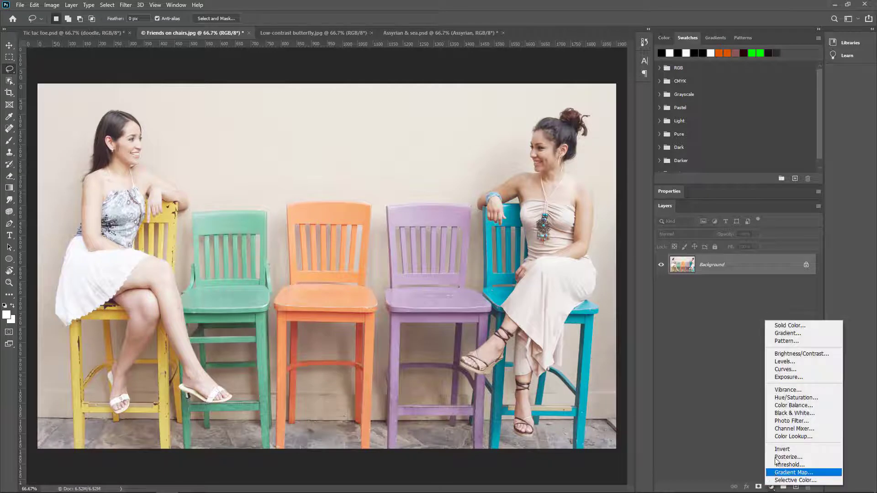
click(790, 354)
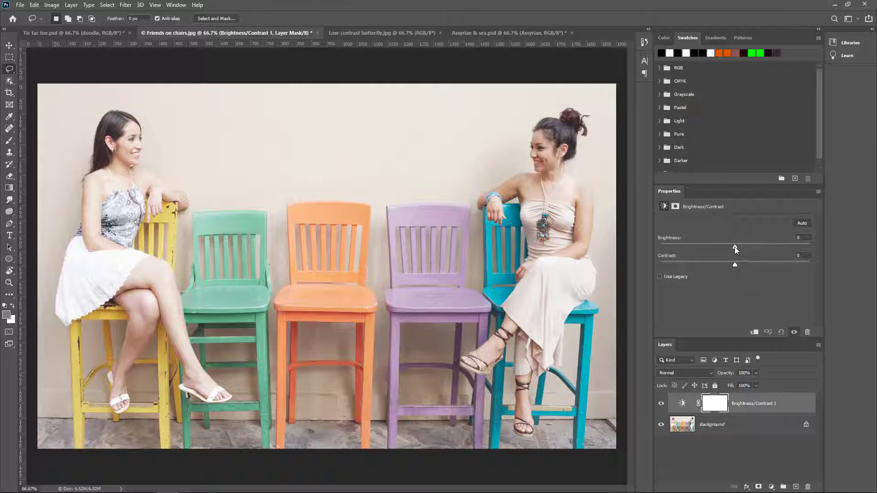
Step: Try lowering the adjustment layer's brightness to about -68 and raising its contrast
drag(735, 249, 699, 247)
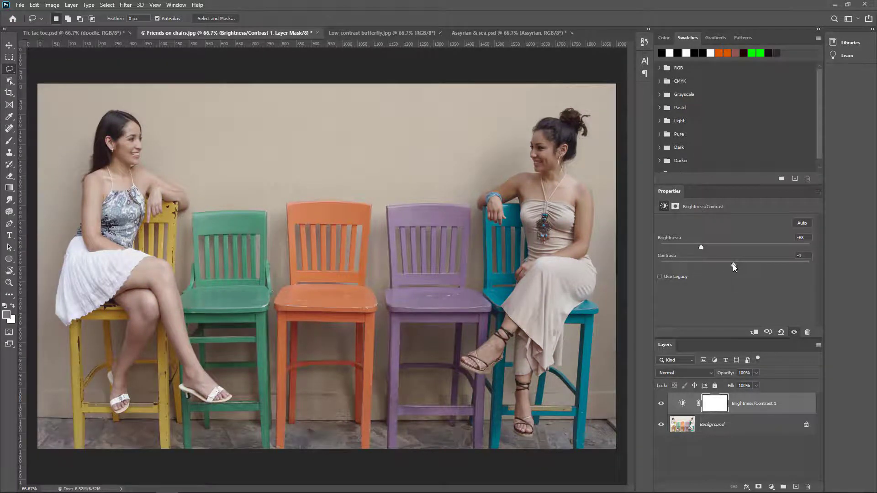
drag(733, 267, 770, 265)
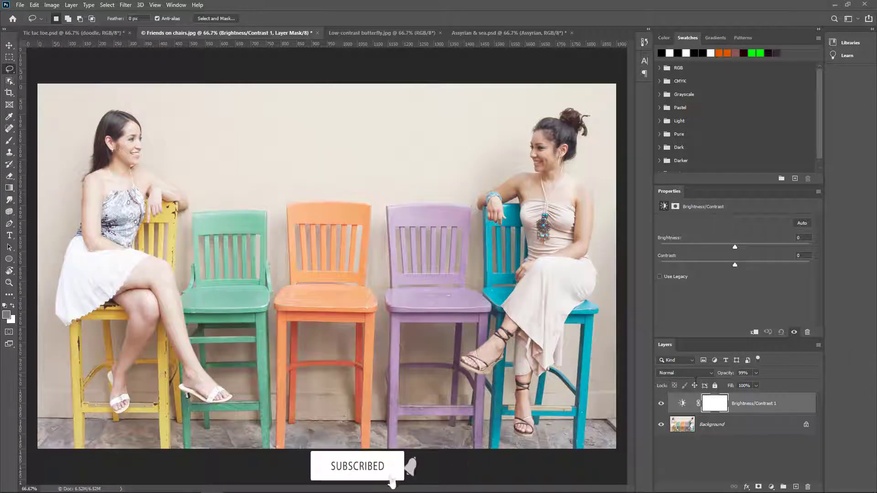
Step: Set the Brightness/Contrast layer's blend mode to Multiply and its opacity to 100%
click(692, 373)
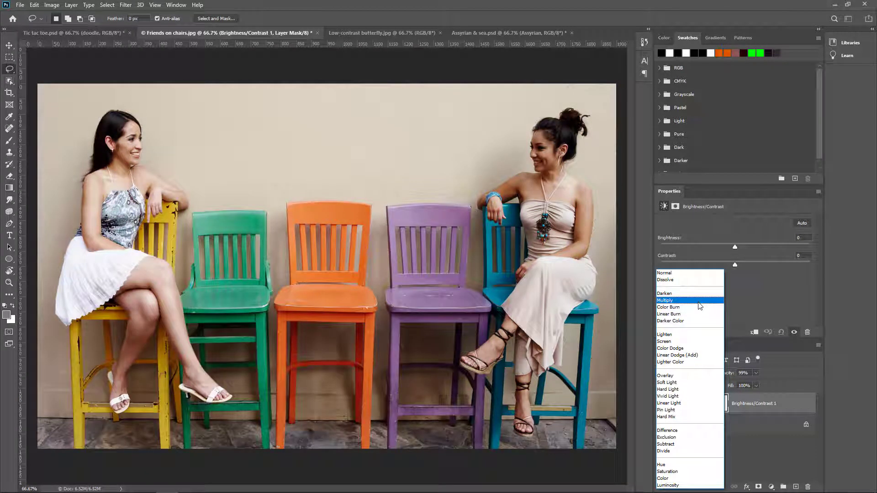
click(698, 301)
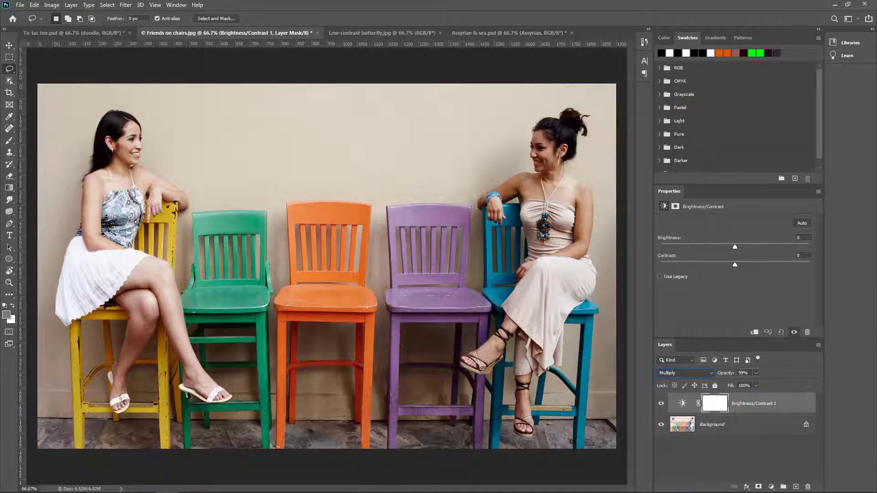
click(756, 373)
drag(732, 384, 722, 384)
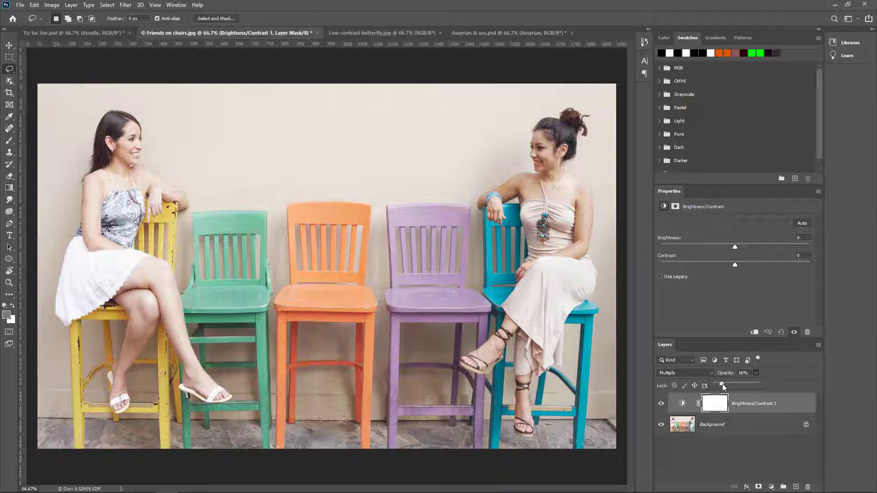
drag(722, 384, 751, 386)
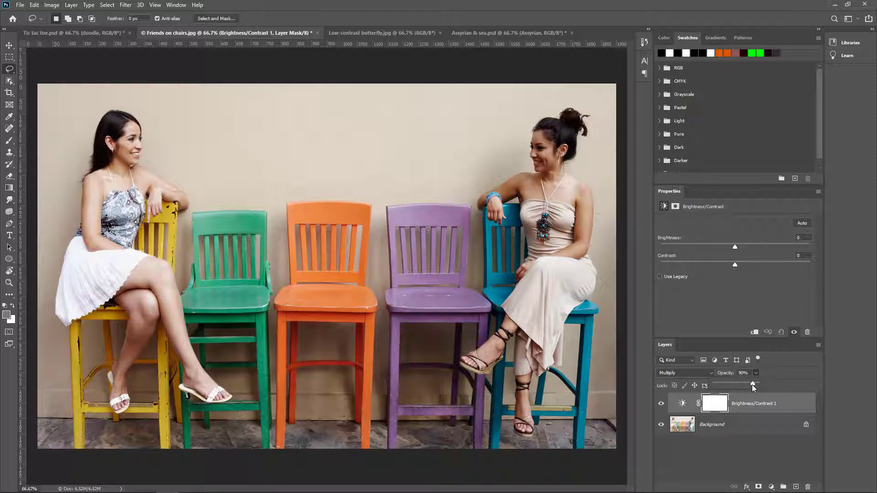
drag(752, 385, 769, 384)
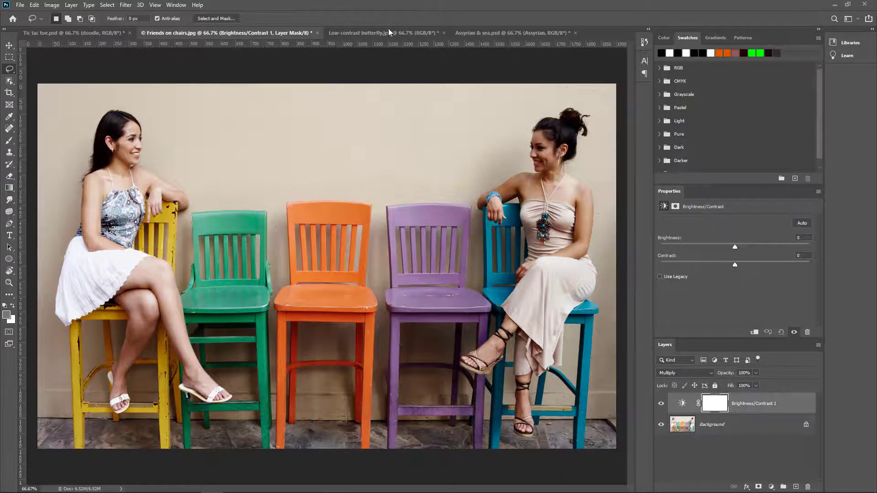
Step: Add a Brightness/Contrast adjustment layer above the photo in Low-contrast butterfly.jpg
click(388, 32)
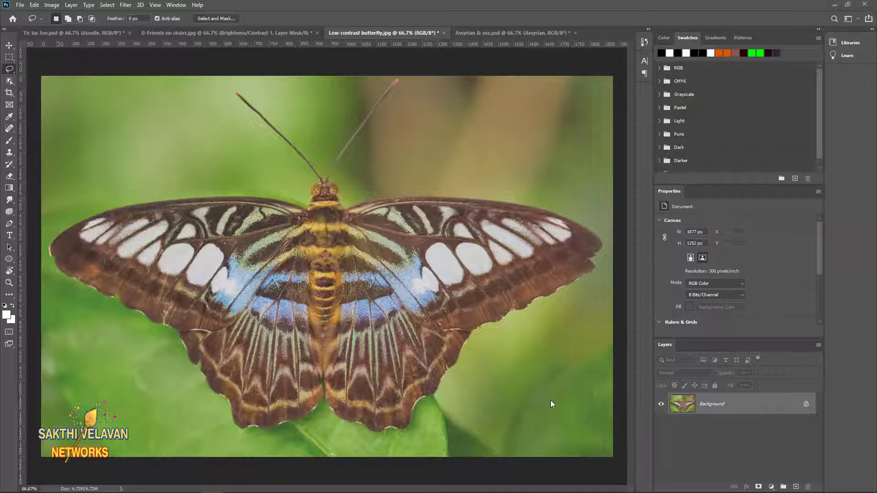
click(771, 487)
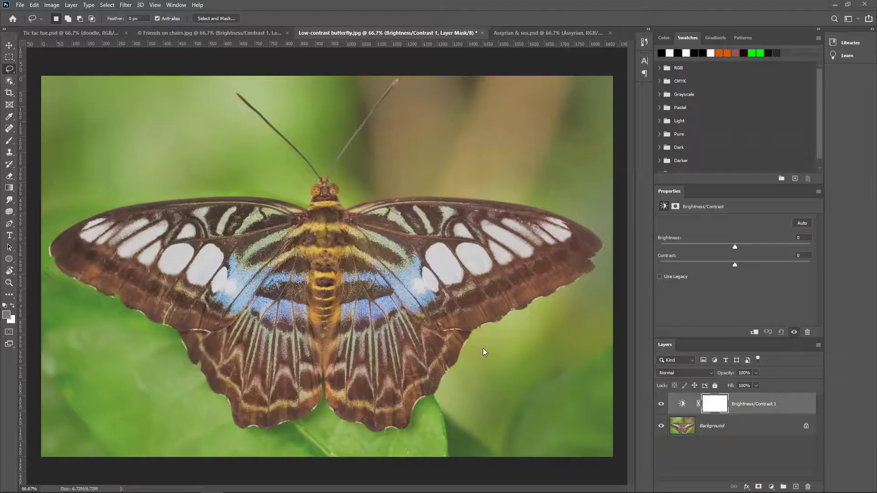
Step: Try the Multiply and Screen blend modes on the butterfly's Brightness/Contrast layer
click(698, 373)
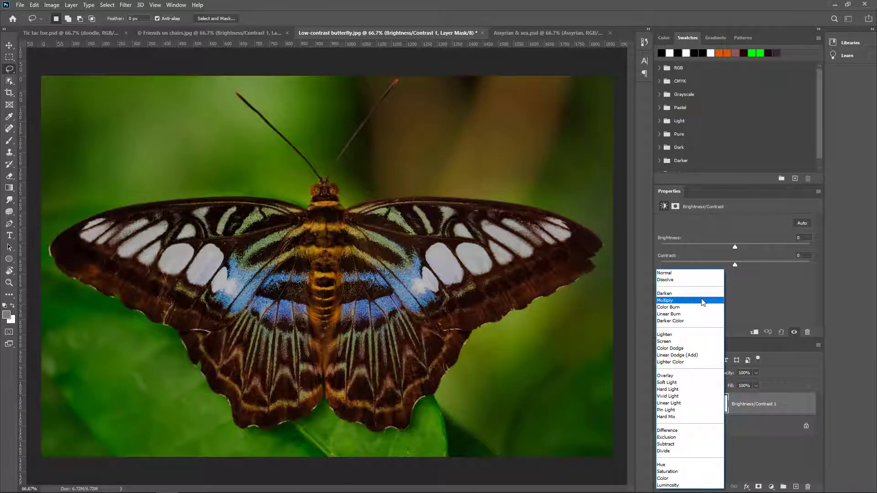
click(702, 302)
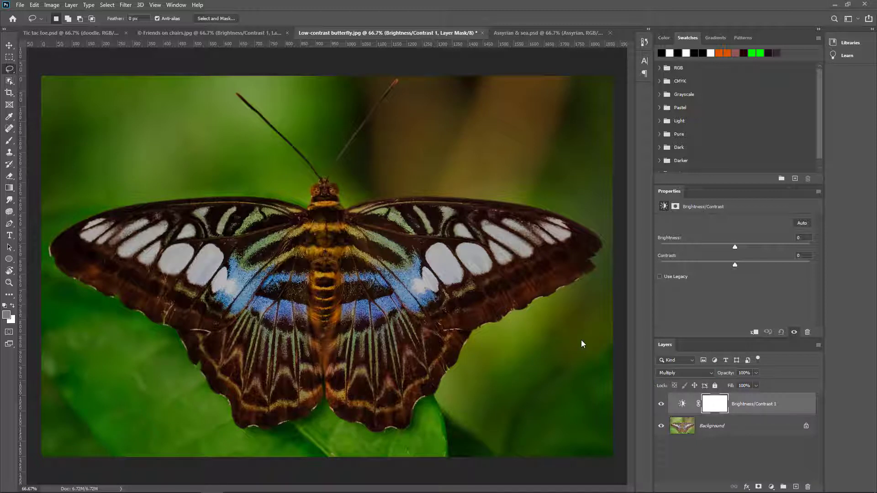
click(692, 378)
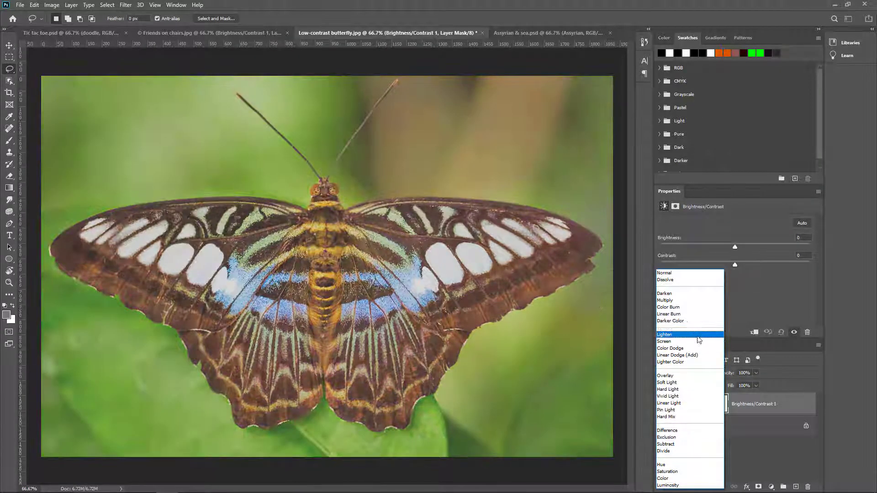
click(697, 341)
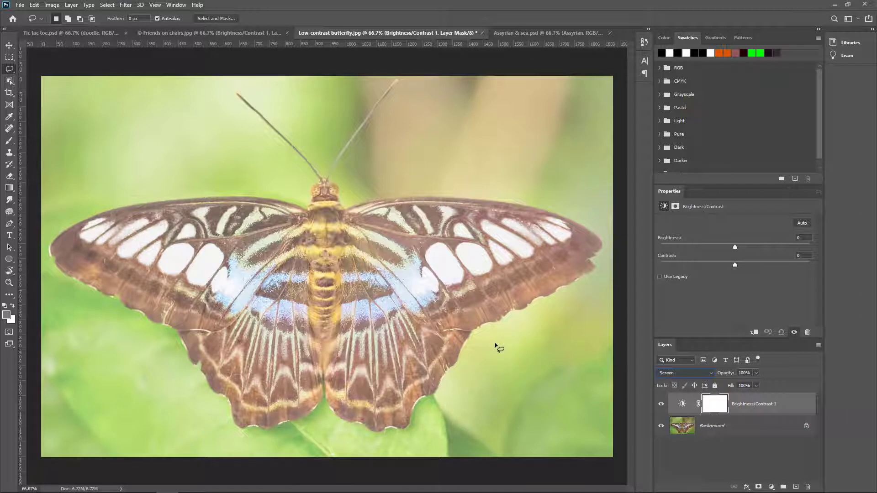
Step: Set the butterfly's Brightness/Contrast layer to Overlay and compare the image with the layer hidden and shown
click(709, 374)
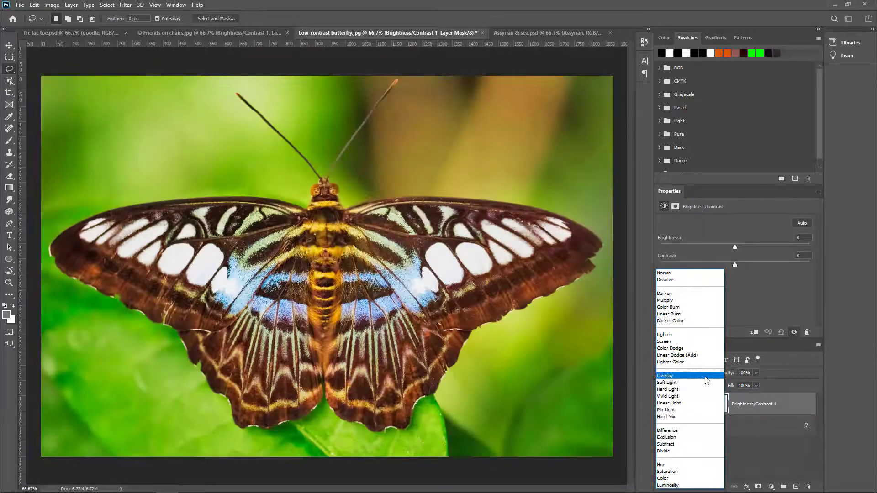
click(706, 377)
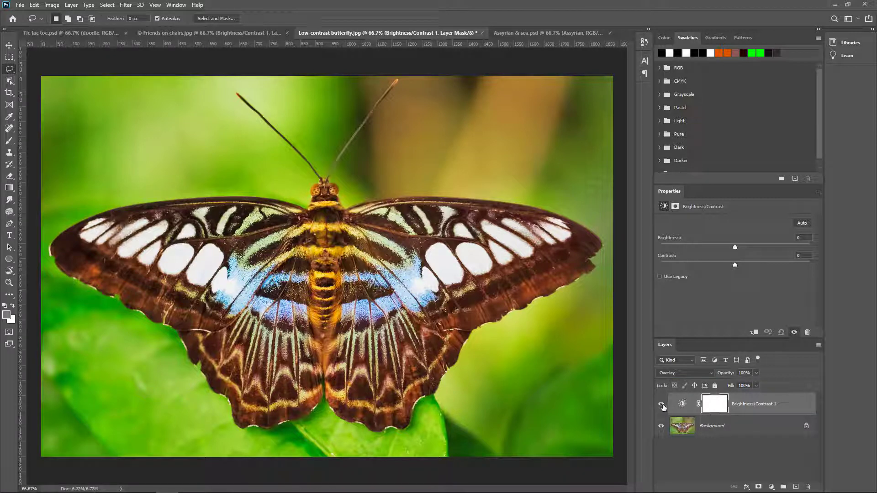
click(661, 404)
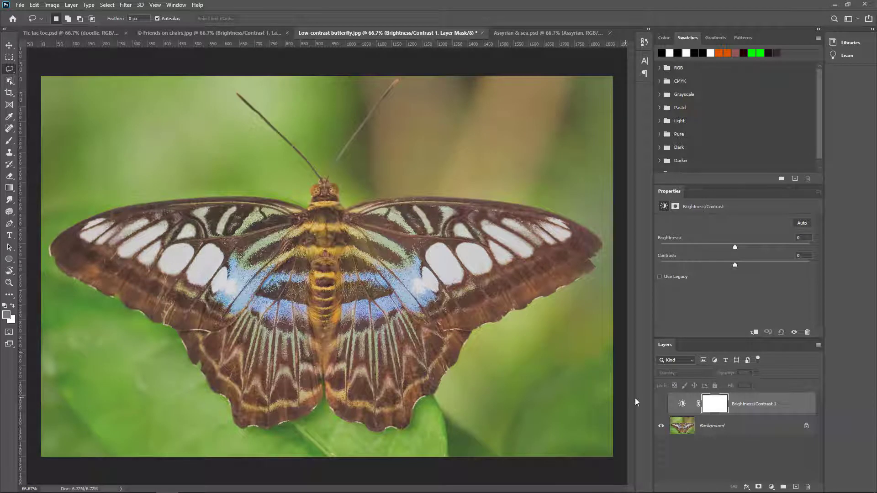
click(661, 404)
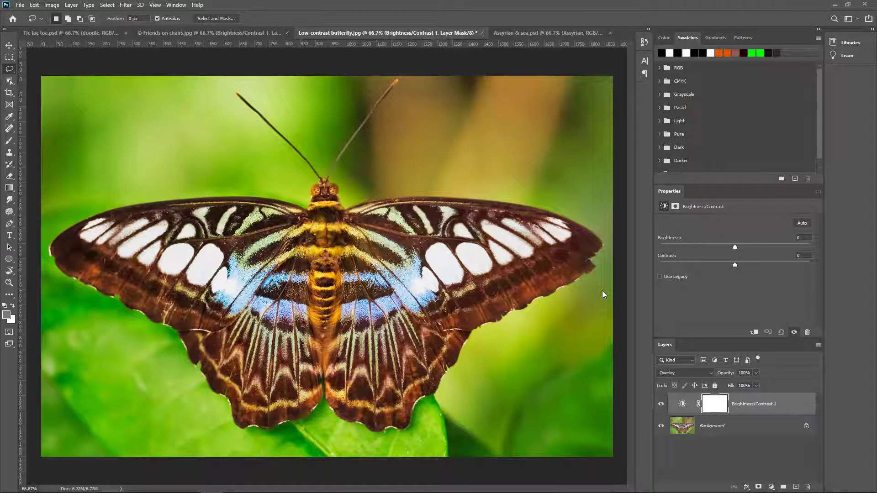
Step: Preview other blend modes, including Color, on the butterfly's Brightness/Contrast layer
click(685, 373)
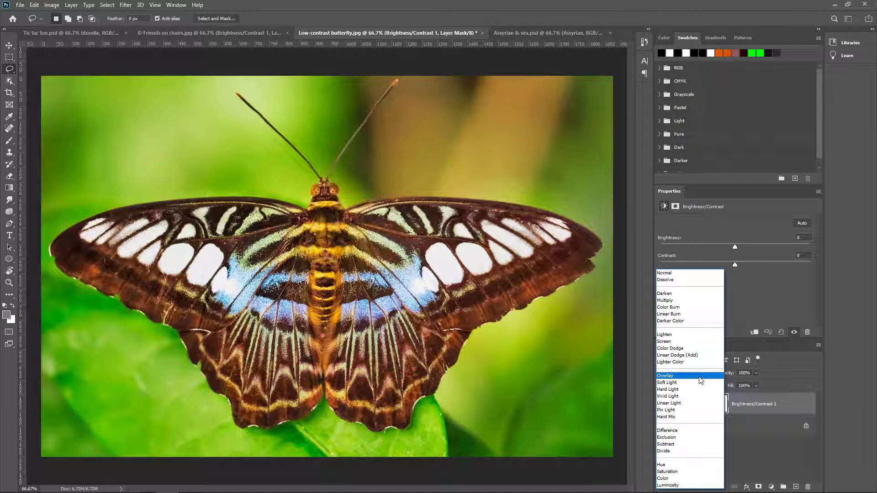
click(700, 377)
click(686, 375)
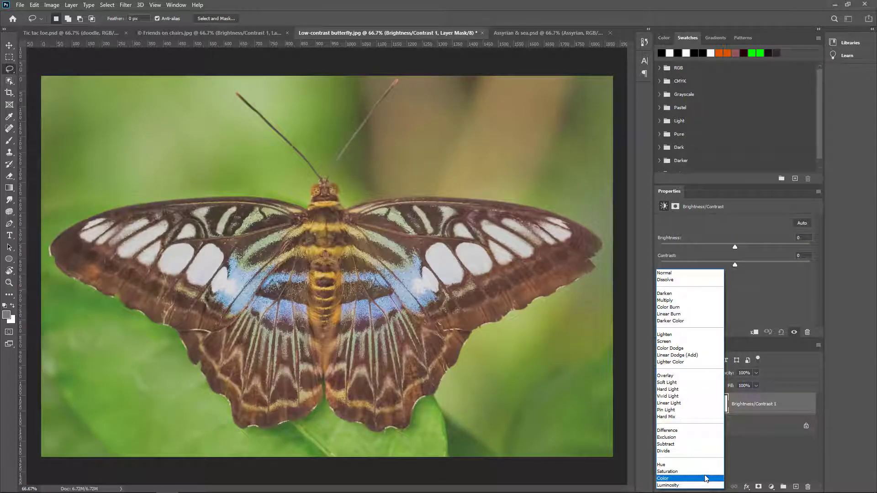
click(707, 476)
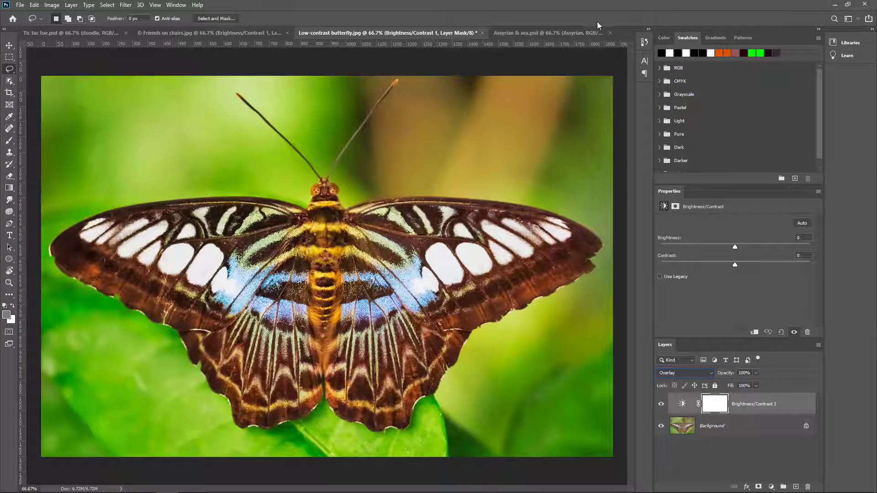
Step: In Assyrian & sea.psd, hide and reshow the Assyrian layer to view the sea beneath, and set its blend mode to Luminosity
click(553, 33)
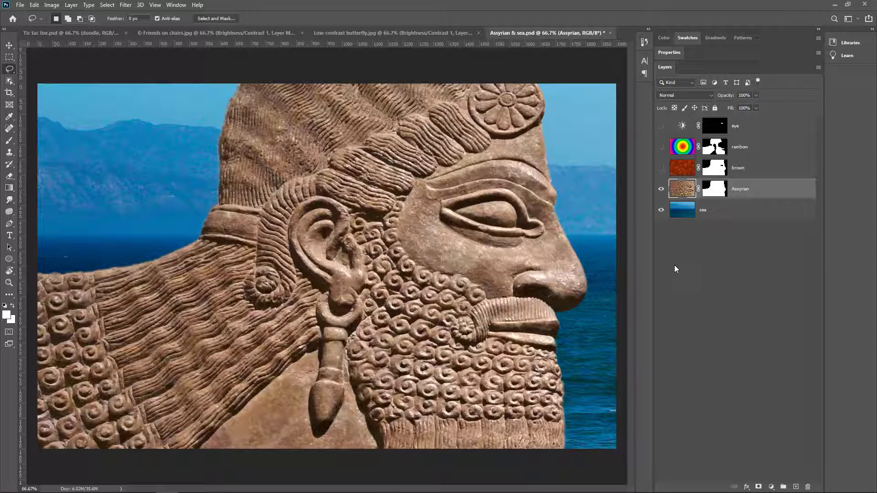
click(661, 189)
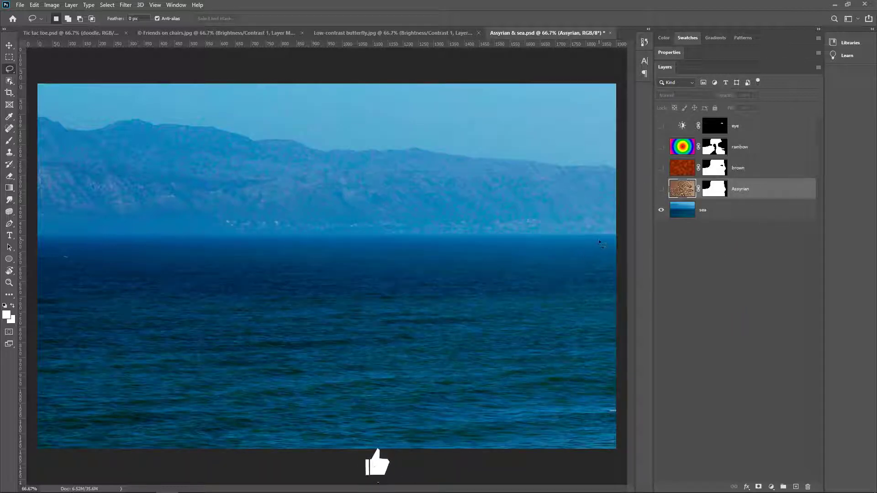
click(661, 189)
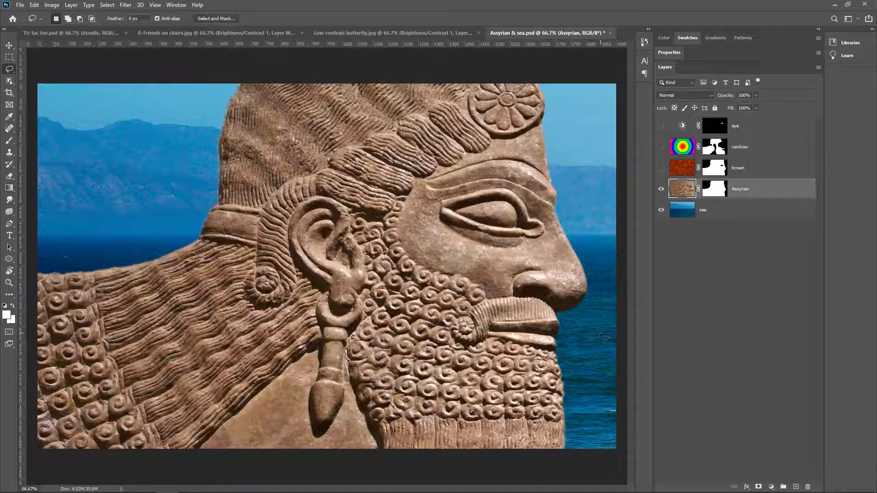
click(678, 96)
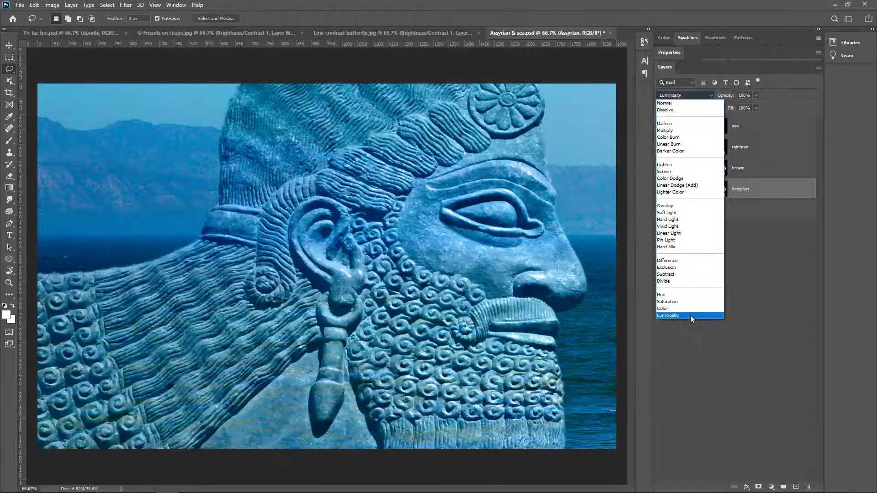
click(690, 315)
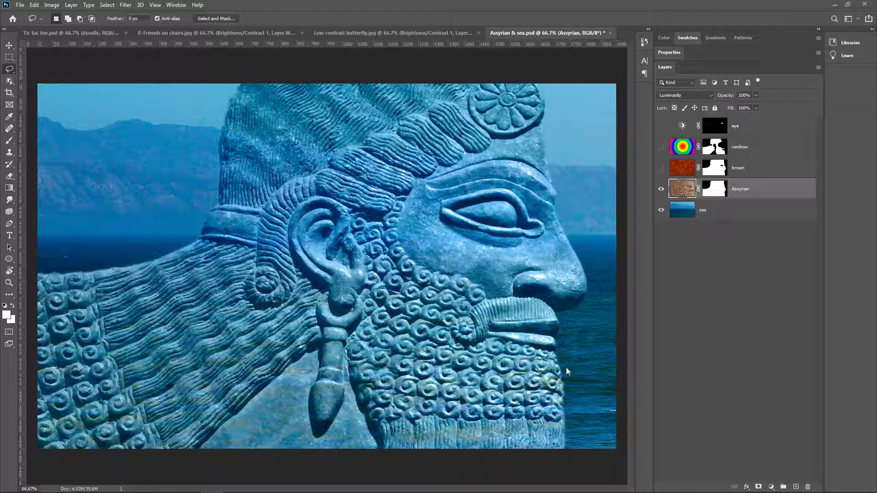
Step: Show the brown layer above the Assyrian layer and set its blend mode to Color
click(685, 173)
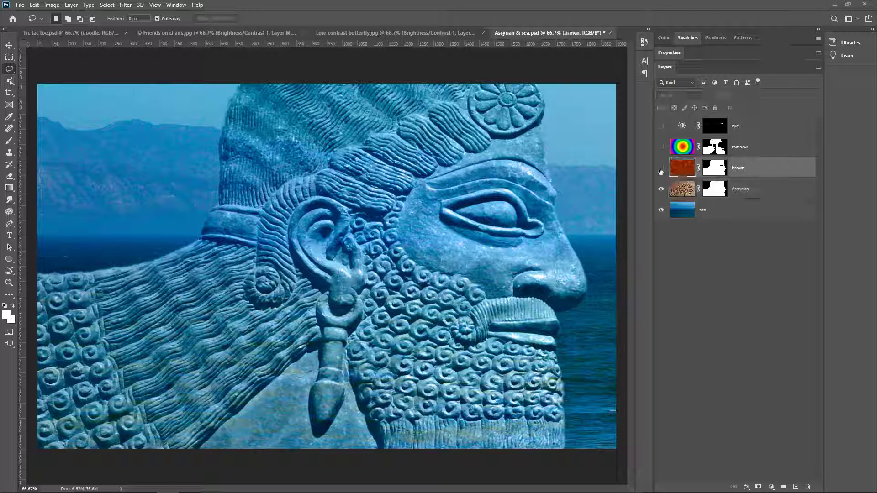
click(661, 169)
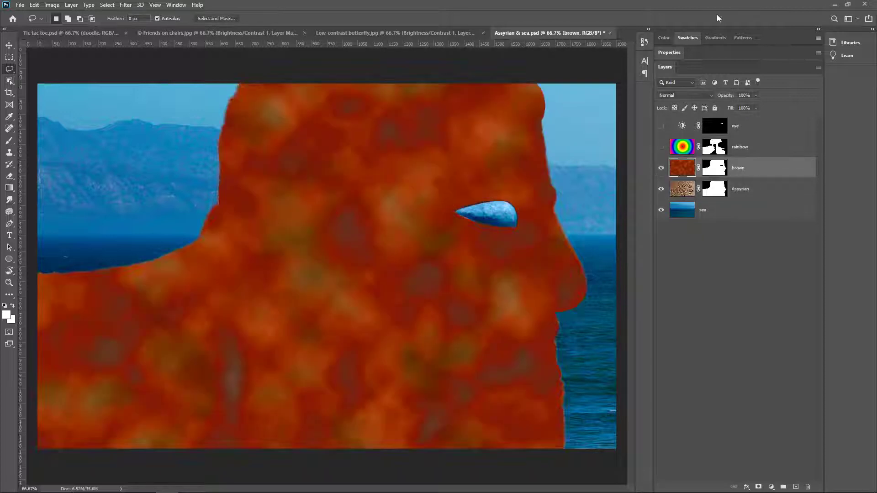
click(683, 99)
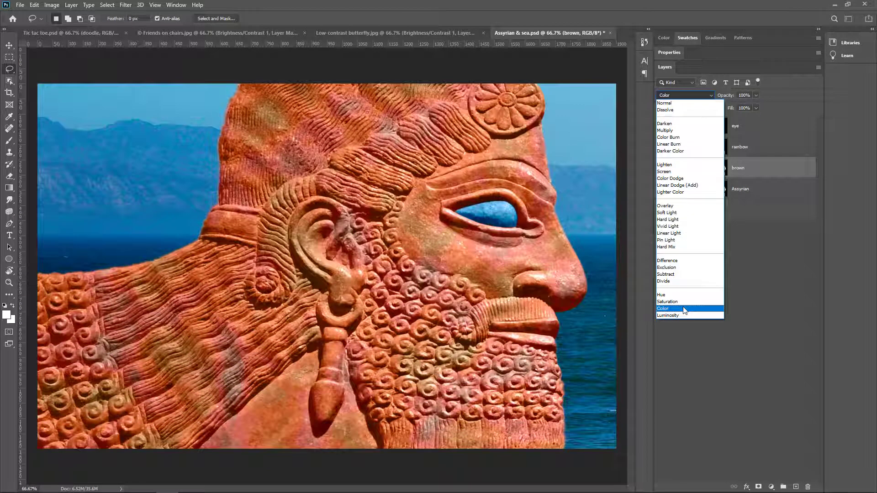
click(685, 310)
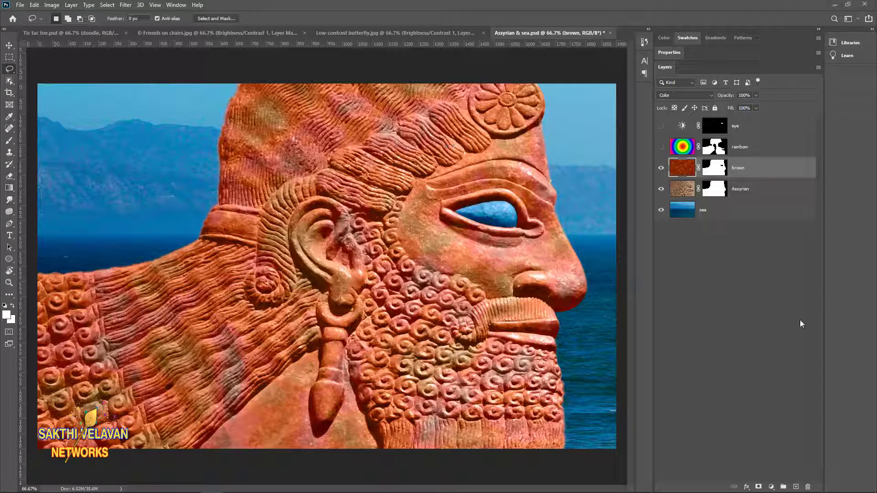
Step: Show the rainbow layer, try the Color blend mode on it, and set its blend mode to Hue
click(688, 146)
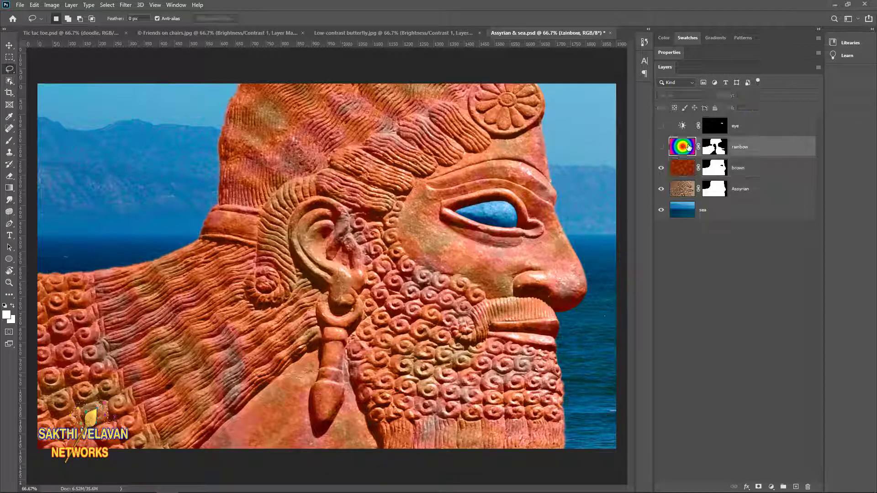
click(661, 147)
click(662, 94)
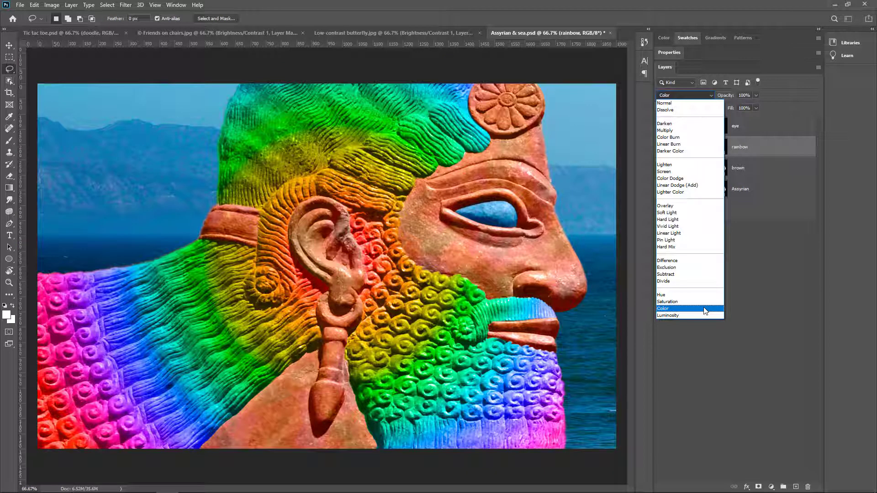
click(705, 310)
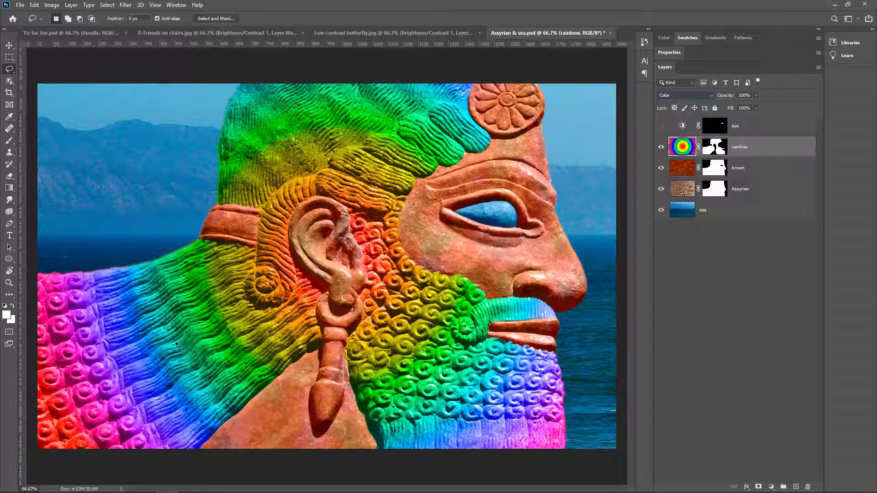
click(678, 95)
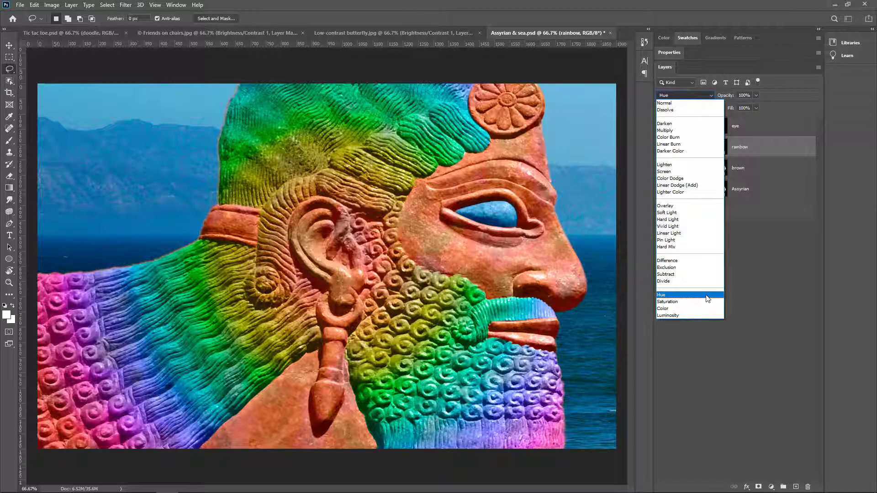
click(708, 295)
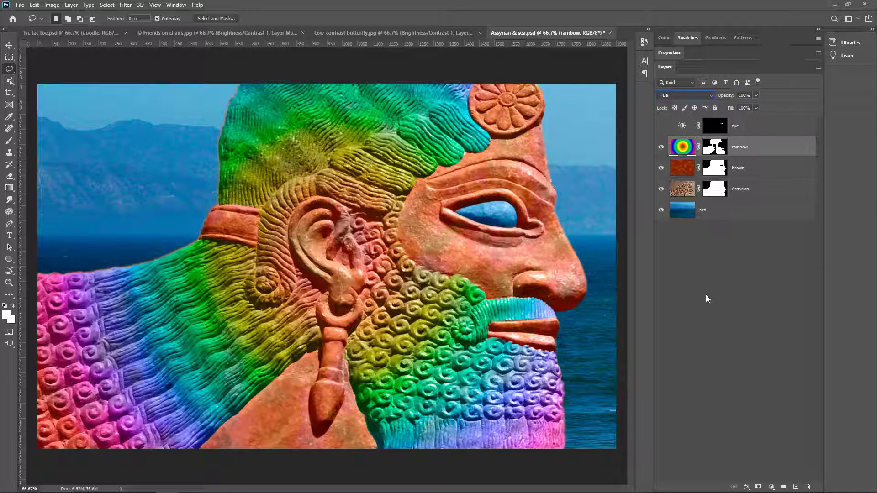